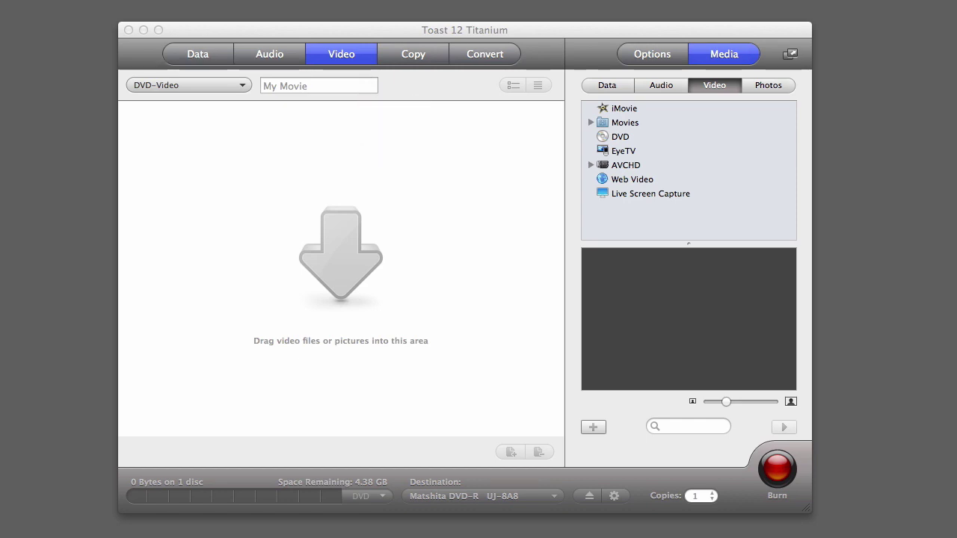
Start a new DVD-Video project from the File menu's project assistant.
{"action": "left_click", "coordinate": [243, 91]}
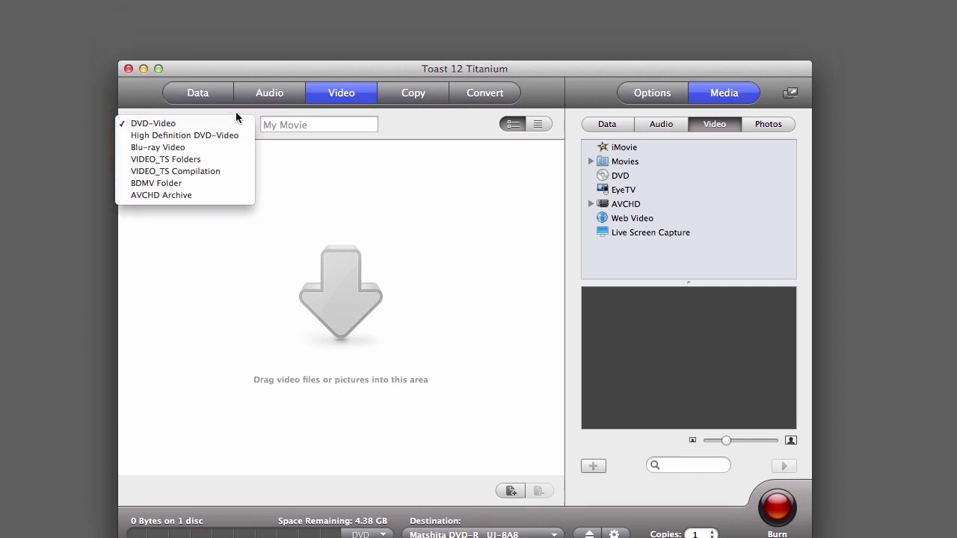
{"action": "left_click", "coordinate": [125, 15]}
{"action": "left_click", "coordinate": [124, 15]}
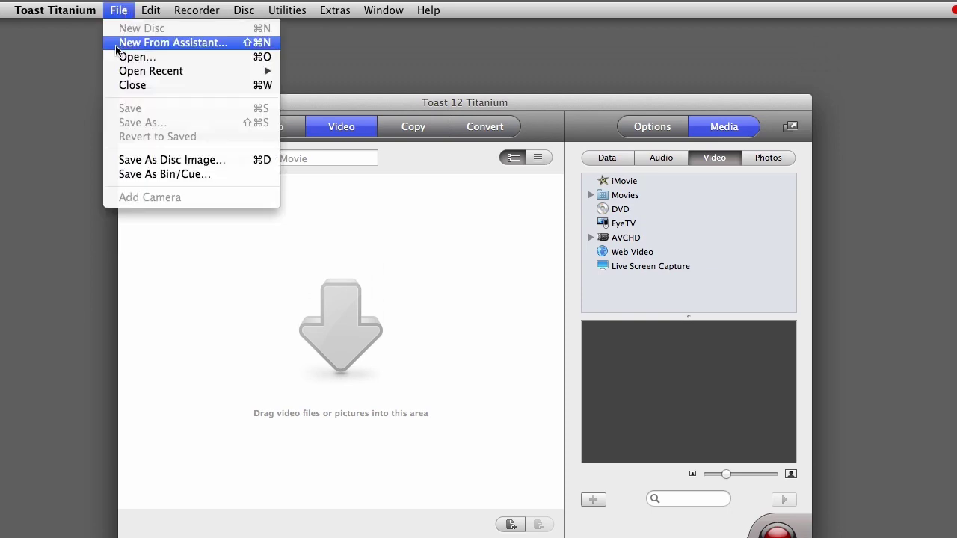
{"action": "left_click", "coordinate": [112, 42]}
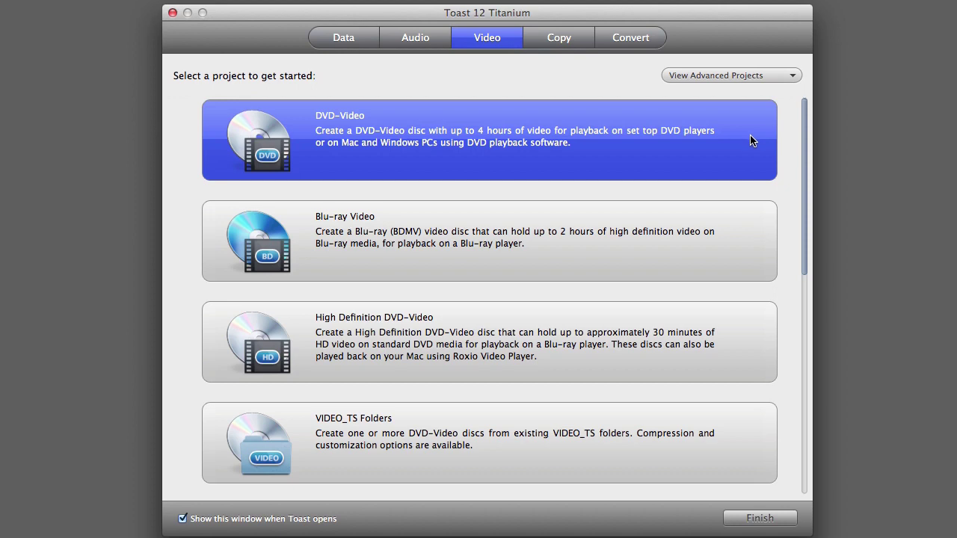
Finish the assistant and add GoPro1001, GoPro1002 and GoPro1004 from Movies > Las Vegas.
{"action": "left_click", "coordinate": [789, 523]}
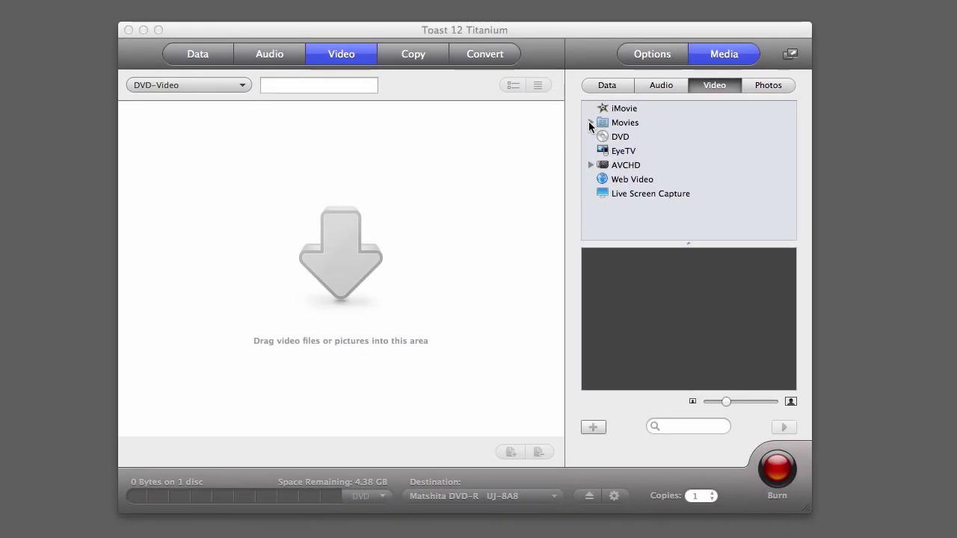
{"action": "left_click", "coordinate": [591, 122]}
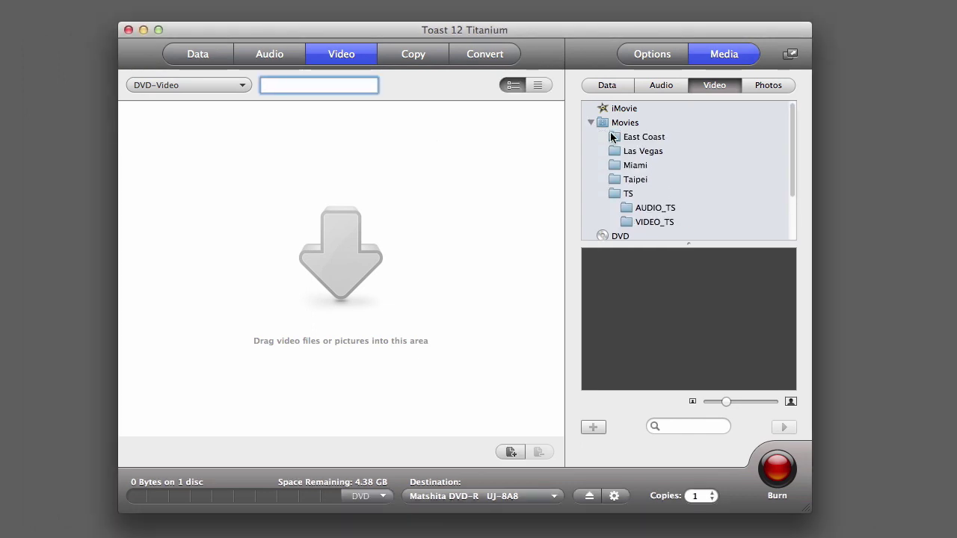
{"action": "left_click", "coordinate": [640, 153]}
{"action": "left_click", "coordinate": [669, 305]}
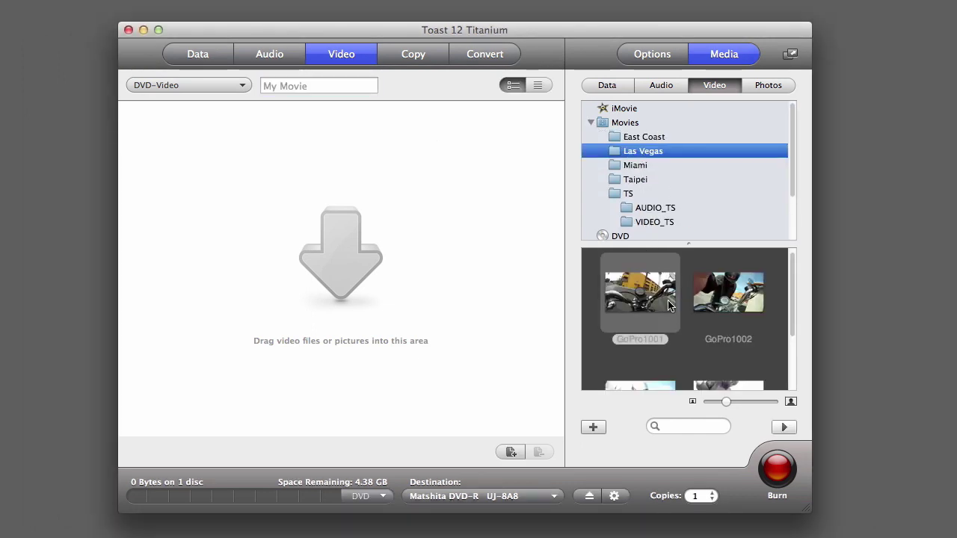
{"action": "left_click", "coordinate": [721, 299], "text": "shift"}
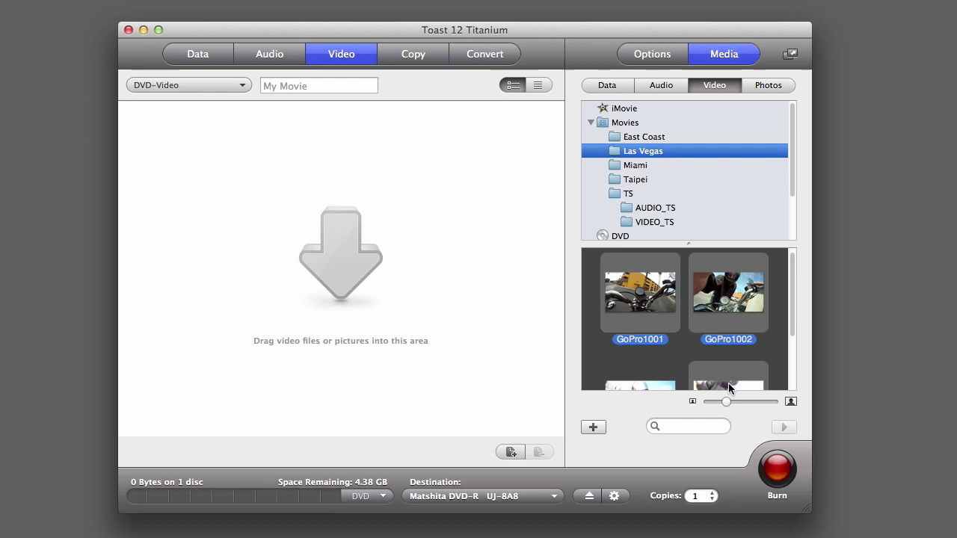
{"action": "left_click_drag", "start_coordinate": [729, 388], "coordinate": [404, 260]}
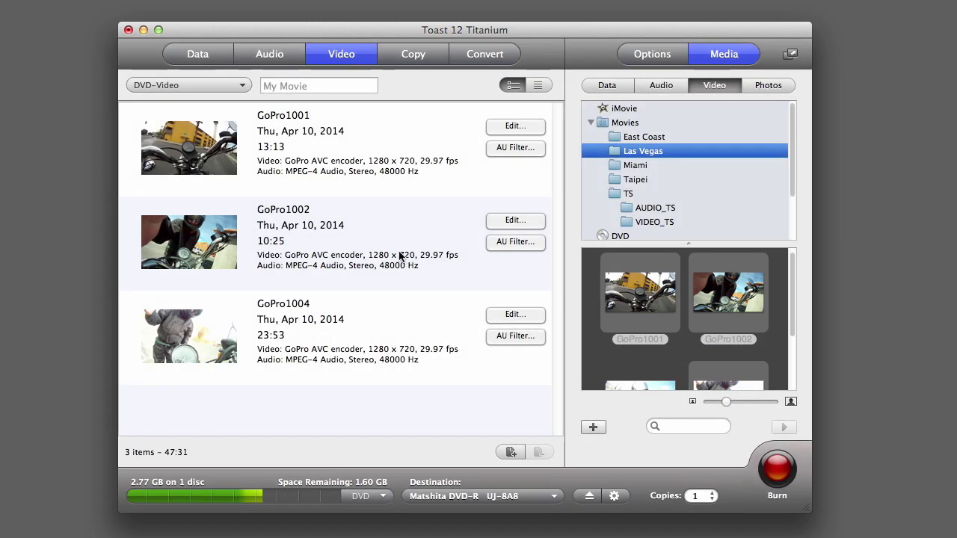
Title the disc Desert Ride and move GoPro1002 to the top of the clip list.
{"action": "left_click", "coordinate": [332, 87]}
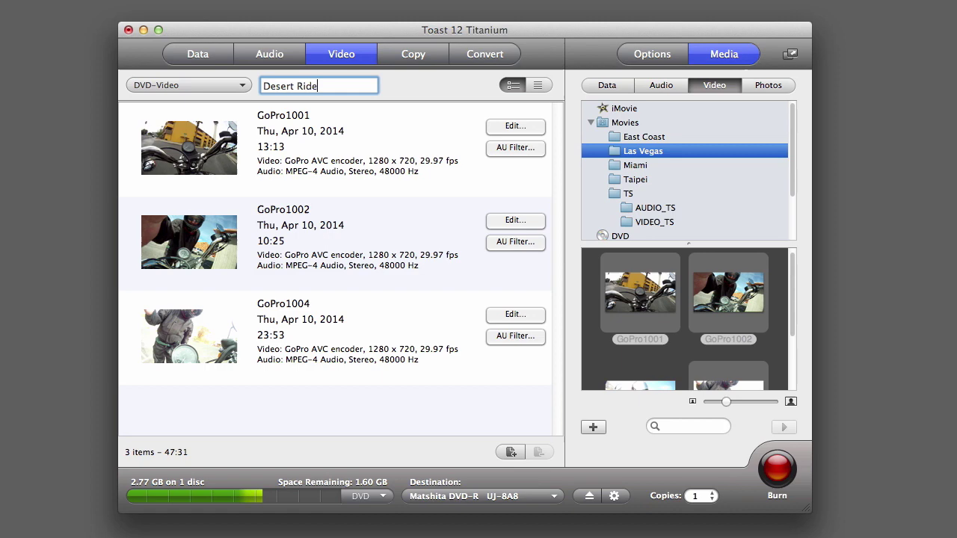
{"action": "left_click", "coordinate": [372, 228]}
{"action": "left_click_drag", "start_coordinate": [372, 229], "coordinate": [375, 138]}
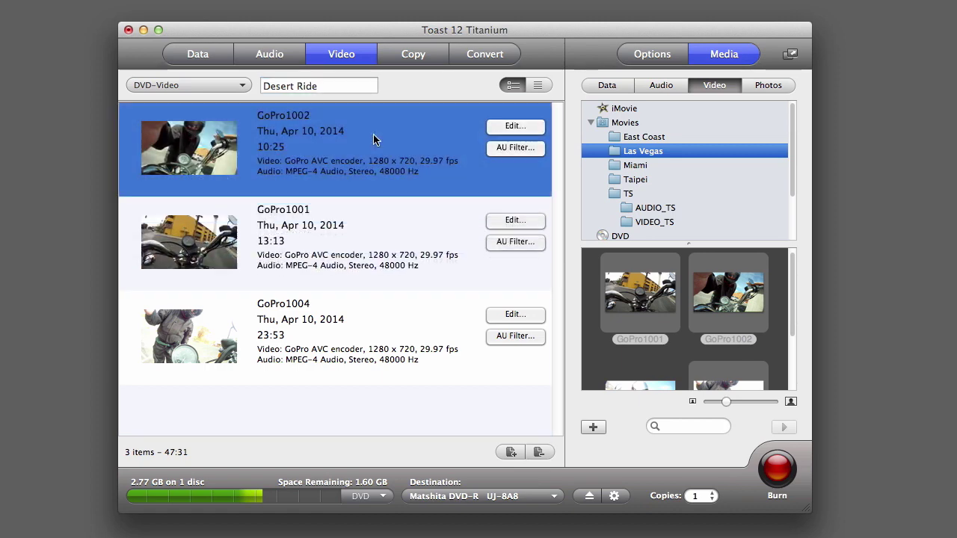
Rename the GoPro1002 clip to Red Rock and preview a later frame.
{"action": "left_click", "coordinate": [277, 120]}
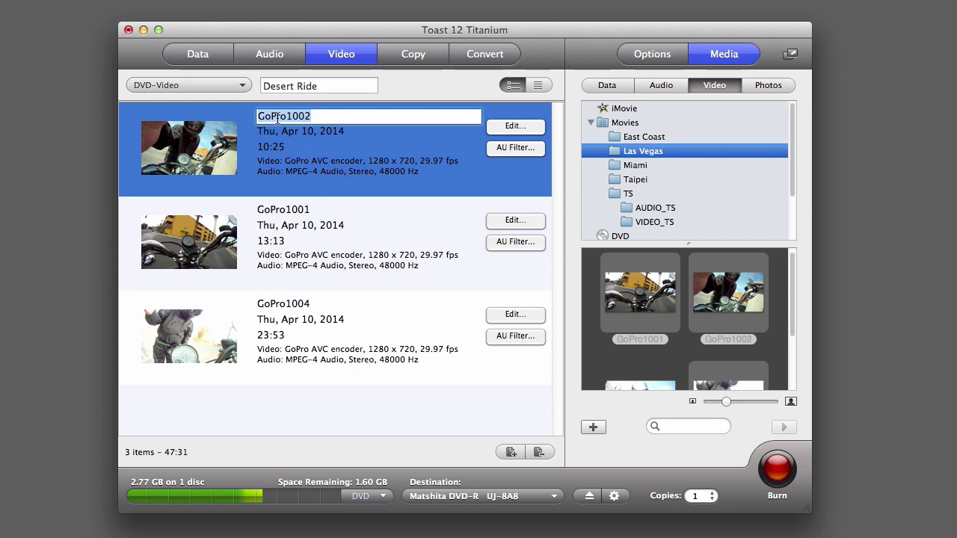
{"action": "type", "text": "Red Rock"}
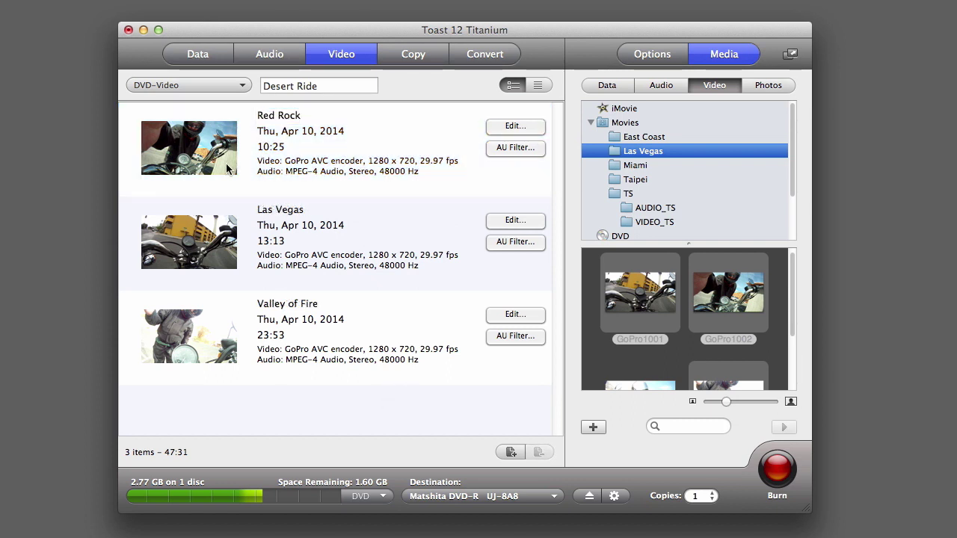
{"action": "left_click", "coordinate": [228, 169]}
{"action": "left_click_drag", "start_coordinate": [146, 189], "coordinate": [165, 192]}
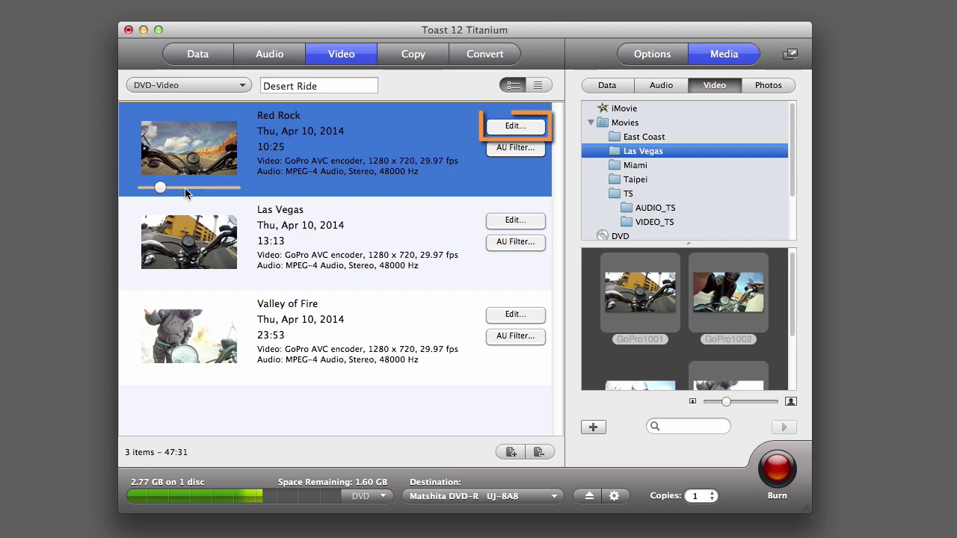
Trim Red Rock to 00:00:39.08–00:08:24.09 and mark a cut section starting at 03:22.15.
{"action": "left_click", "coordinate": [536, 132]}
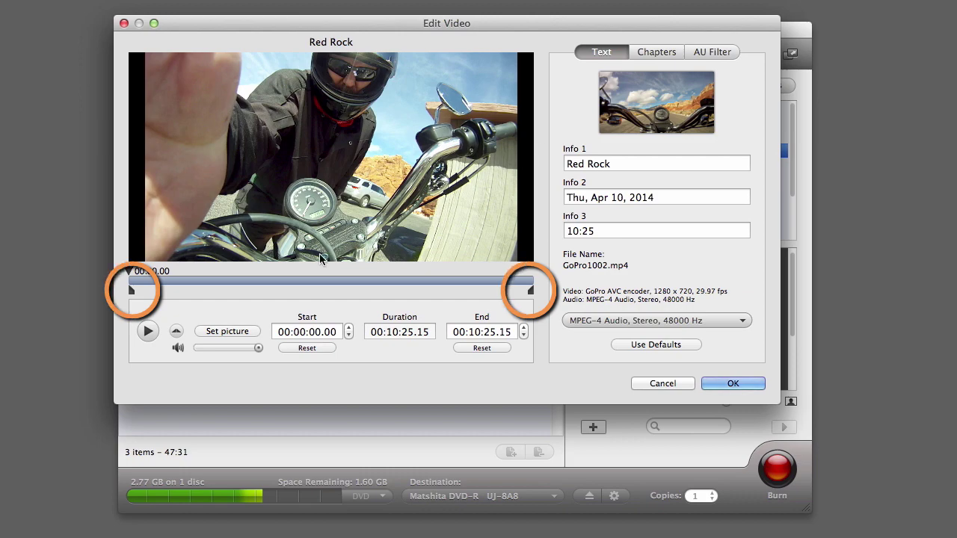
{"action": "left_click_drag", "start_coordinate": [141, 298], "coordinate": [157, 295]}
{"action": "left_click_drag", "start_coordinate": [529, 298], "coordinate": [454, 296]}
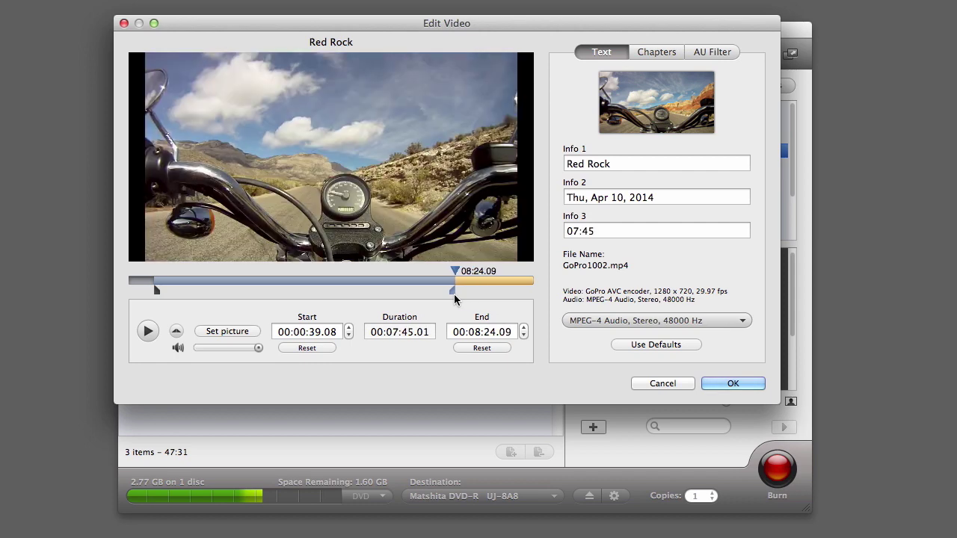
{"action": "left_click", "coordinate": [259, 270]}
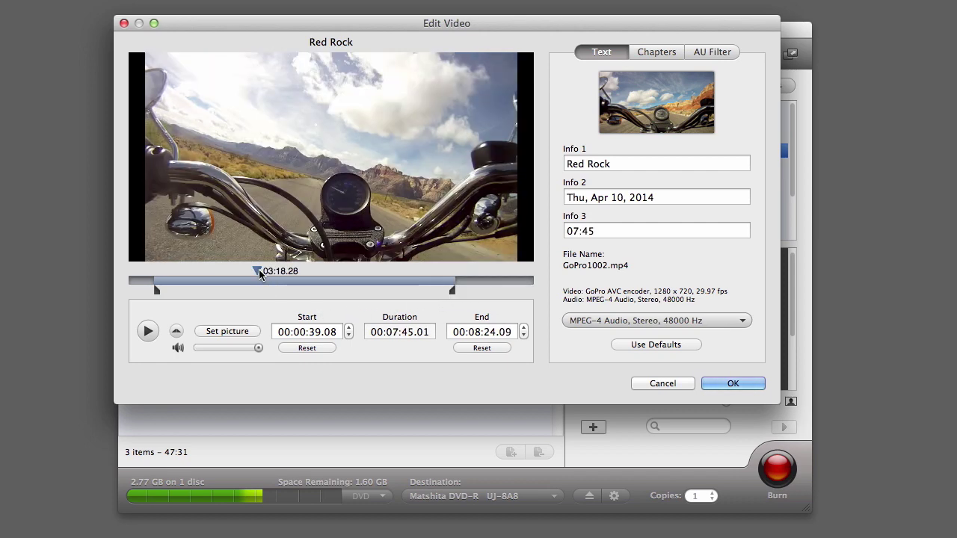
{"action": "left_click", "coordinate": [177, 330]}
{"action": "left_click_drag", "start_coordinate": [260, 291], "coordinate": [358, 290]}
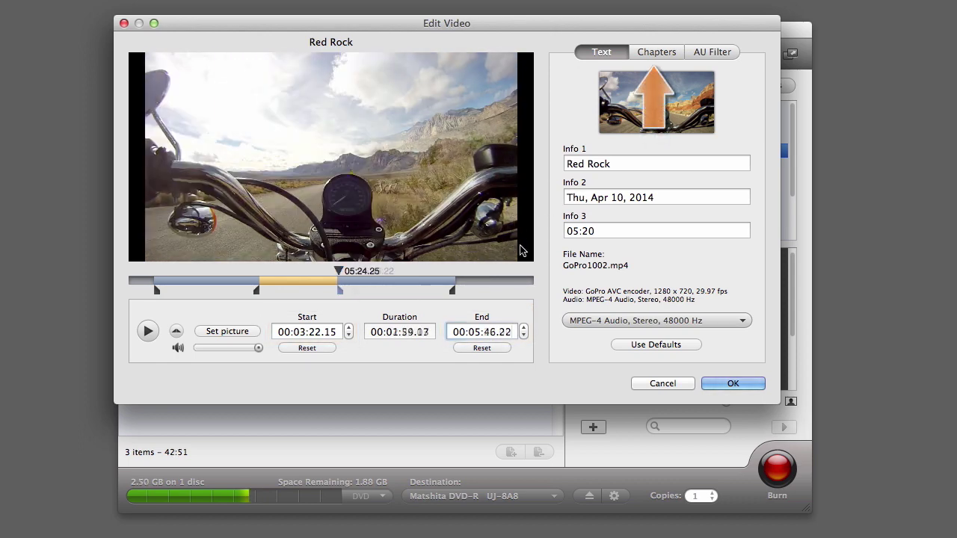
Switch Red Rock to manual chapters and add Chapter 0 at 05:24.25.
{"action": "left_click", "coordinate": [679, 50]}
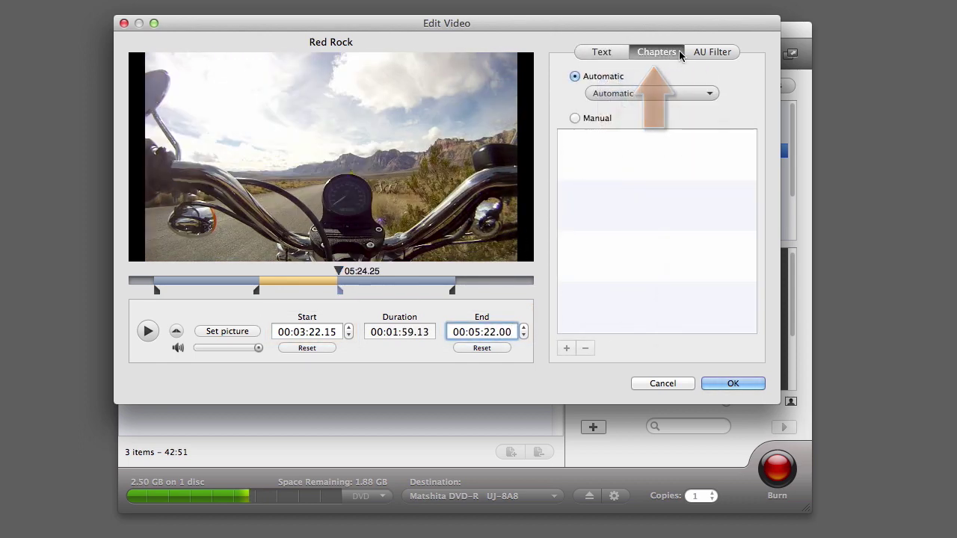
{"action": "left_click", "coordinate": [702, 98]}
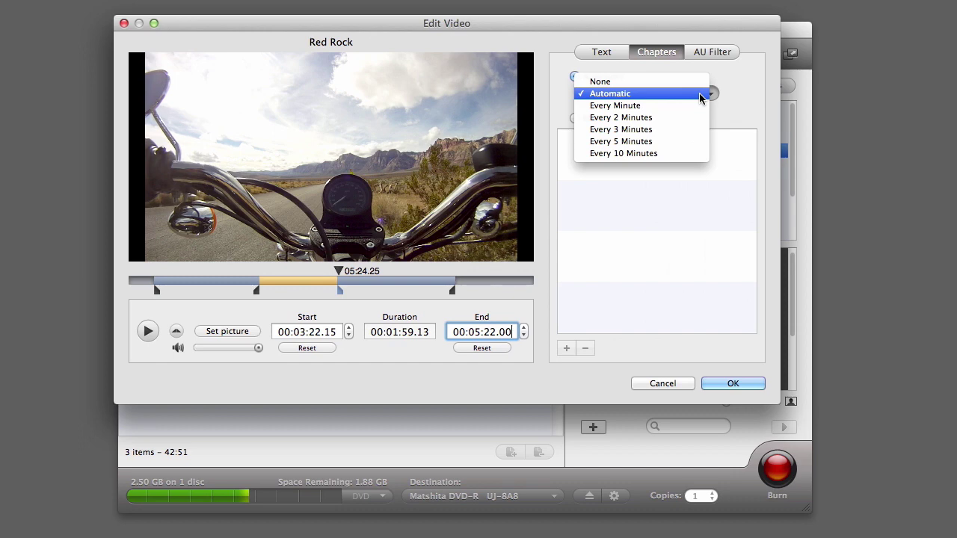
{"action": "left_click", "coordinate": [701, 98]}
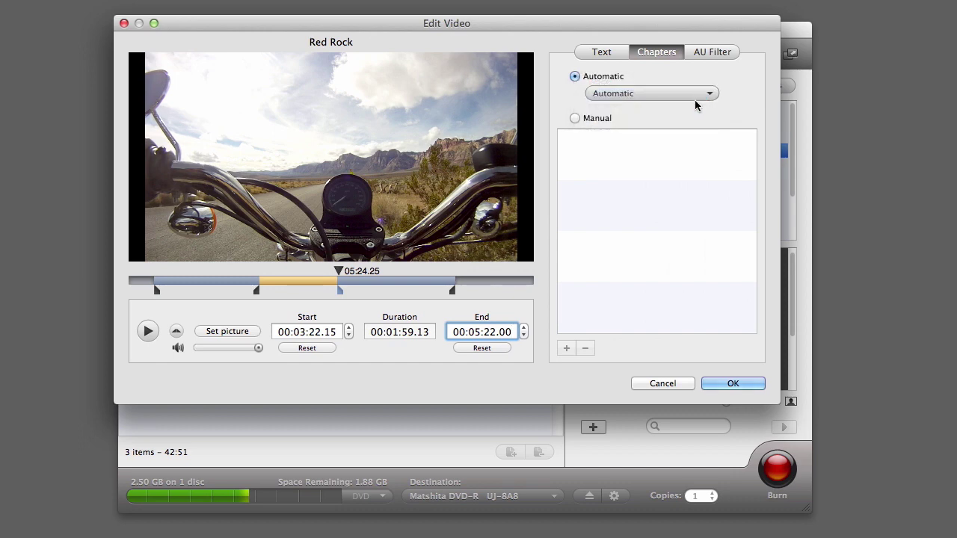
{"action": "left_click", "coordinate": [577, 119]}
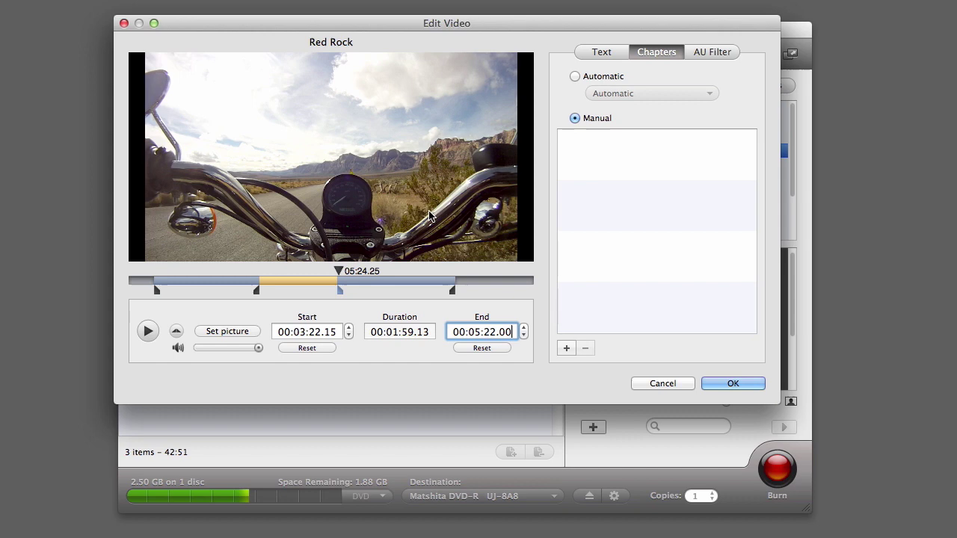
{"action": "left_click", "coordinate": [566, 348]}
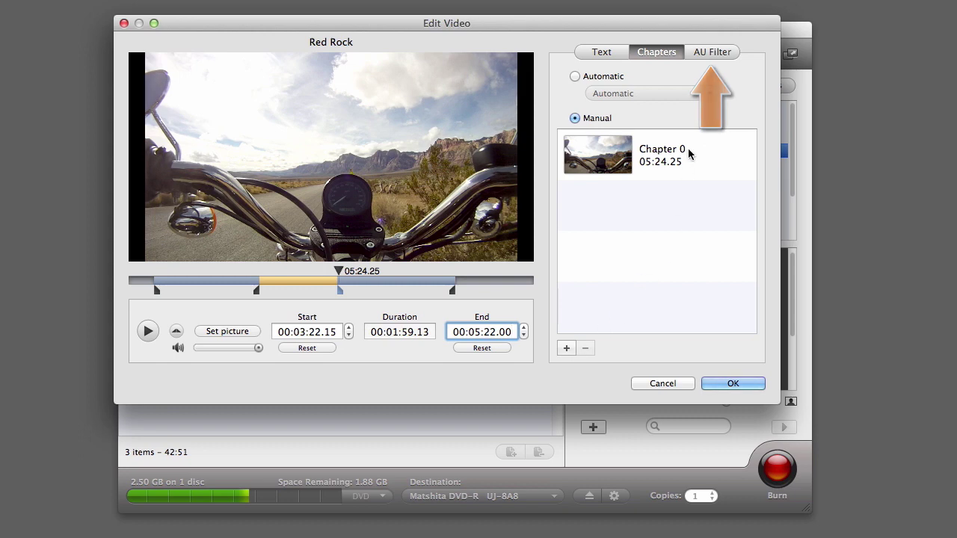
{"action": "left_click", "coordinate": [704, 52]}
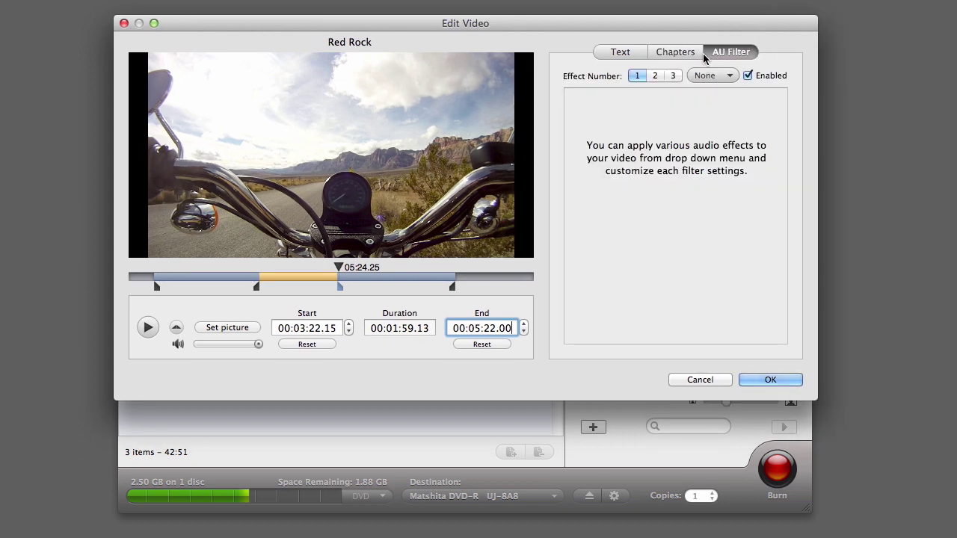
Give Red Rock AUDistortion in audio slot 1 and AUDynamicsProcessor in slot 2, then confirm.
{"action": "left_click", "coordinate": [704, 75]}
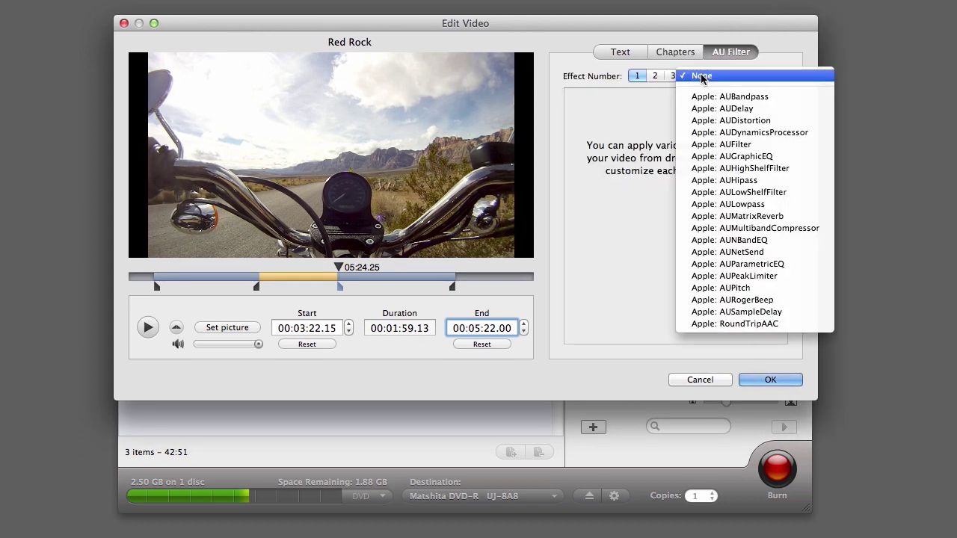
{"action": "left_click", "coordinate": [729, 124]}
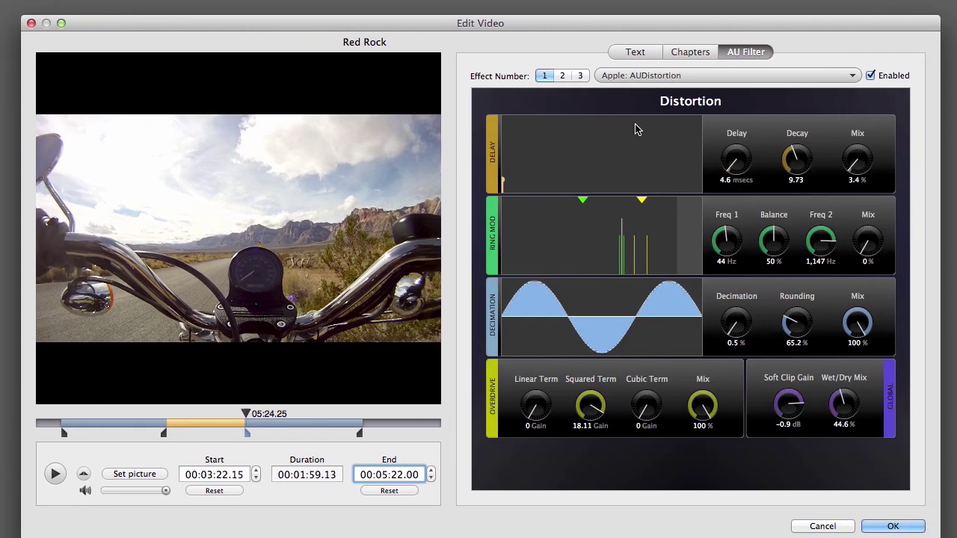
{"action": "left_click", "coordinate": [561, 77]}
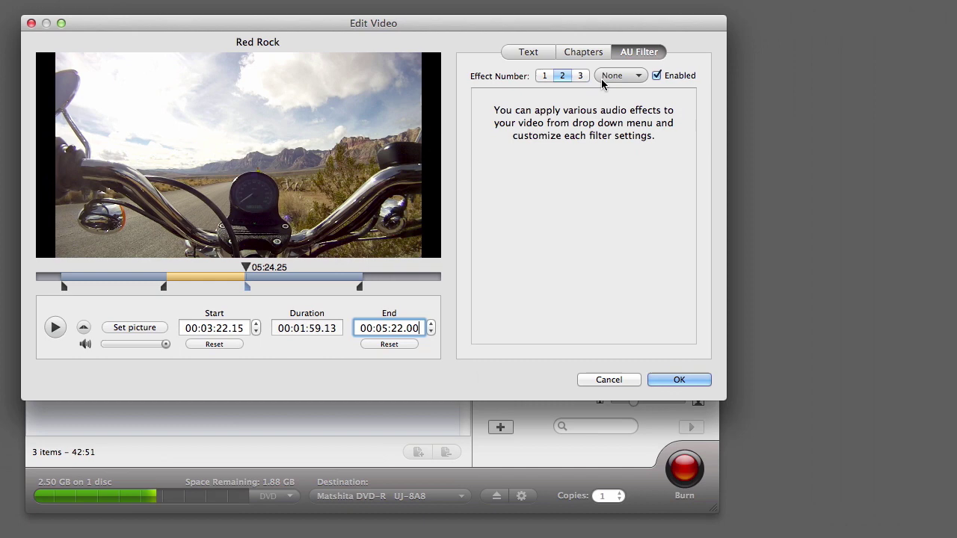
{"action": "left_click", "coordinate": [609, 76]}
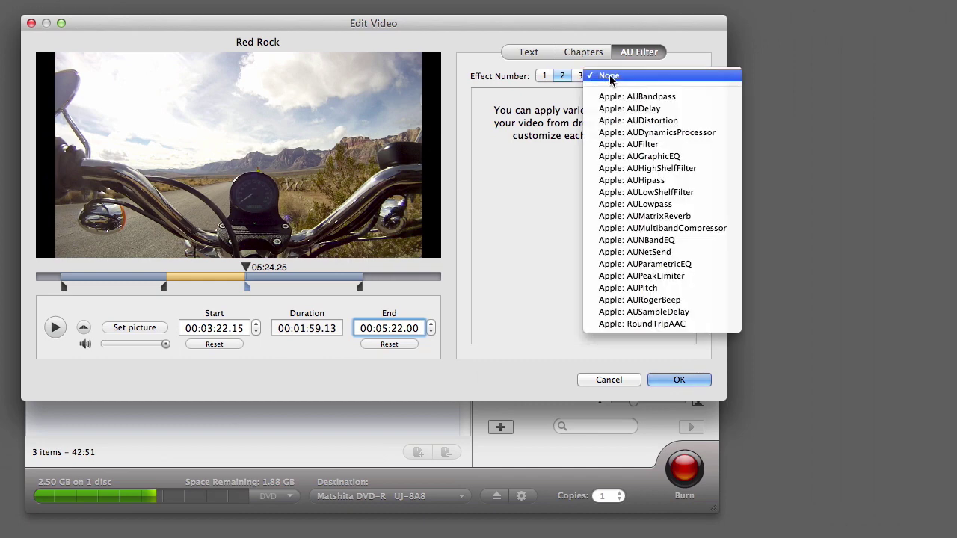
{"action": "left_click", "coordinate": [640, 134]}
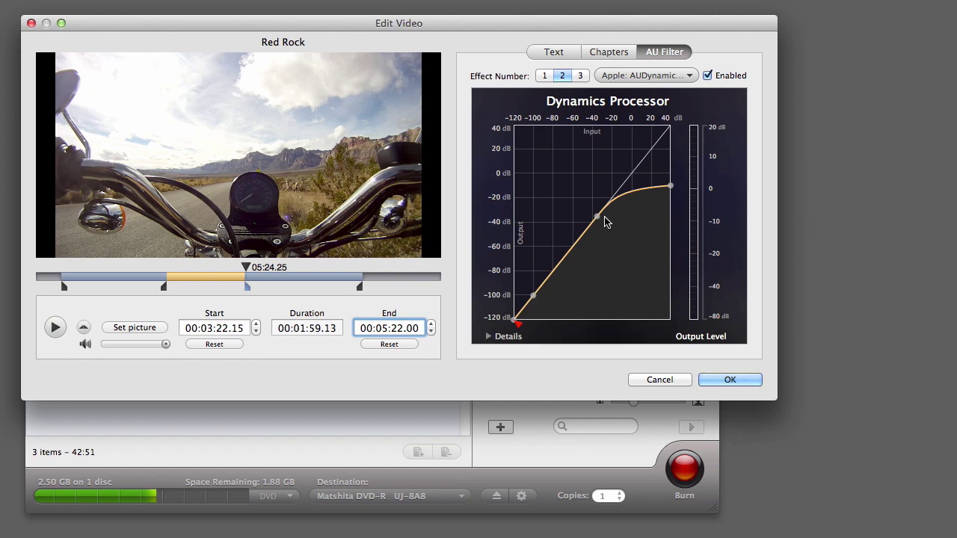
{"action": "left_click", "coordinate": [731, 378]}
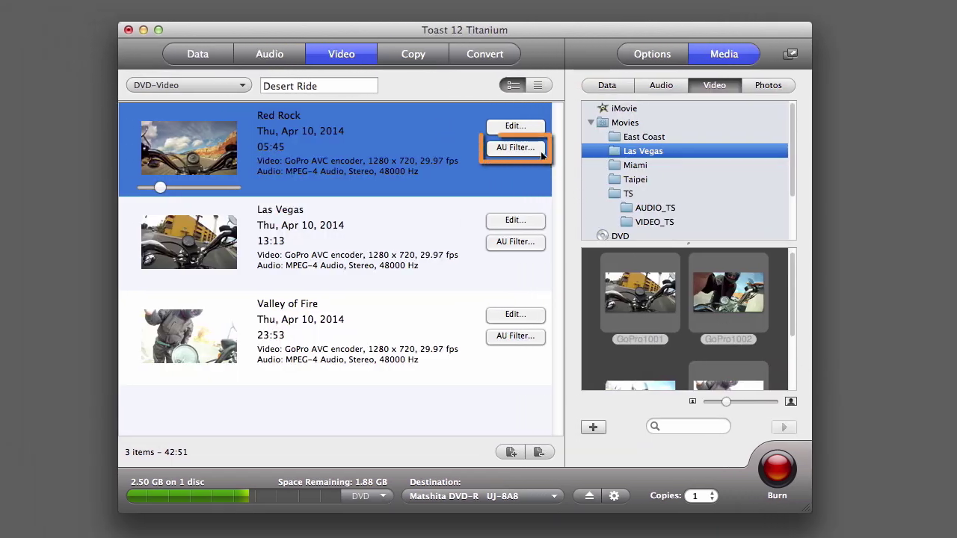
Review Red Rock's AUDynamicsProcessor and AUDistortion effects in the Sound Effects window, then close it.
{"action": "left_click", "coordinate": [541, 154]}
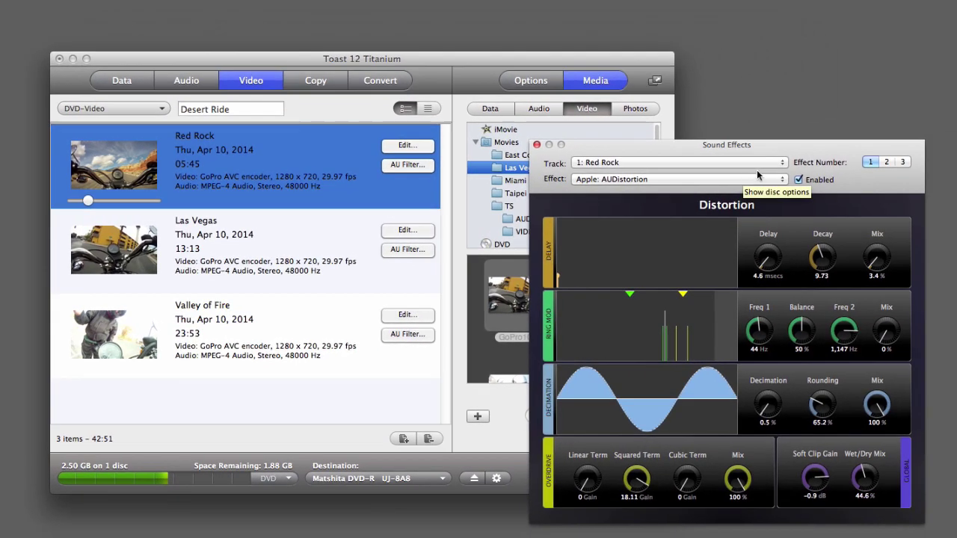
{"action": "left_click", "coordinate": [886, 162]}
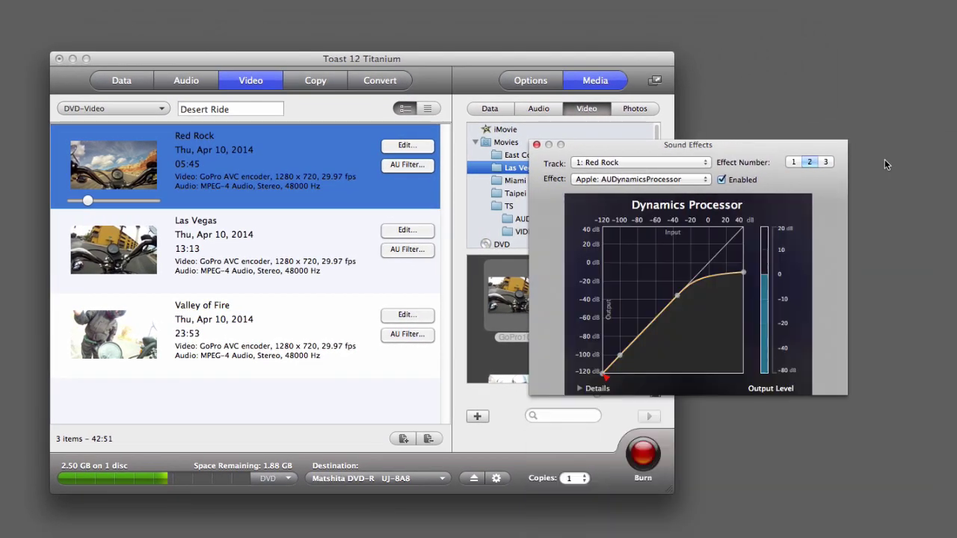
{"action": "left_click", "coordinate": [794, 162]}
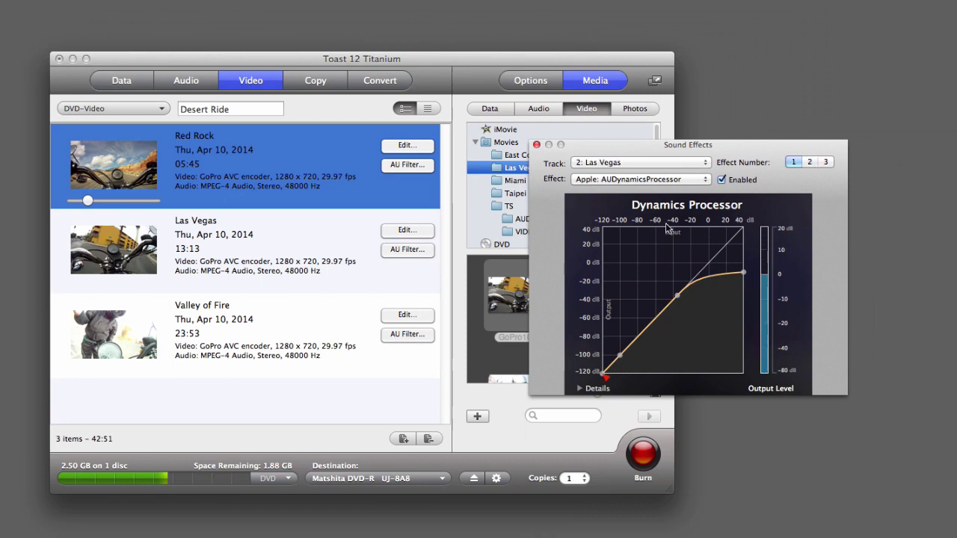
{"action": "left_click", "coordinate": [537, 146]}
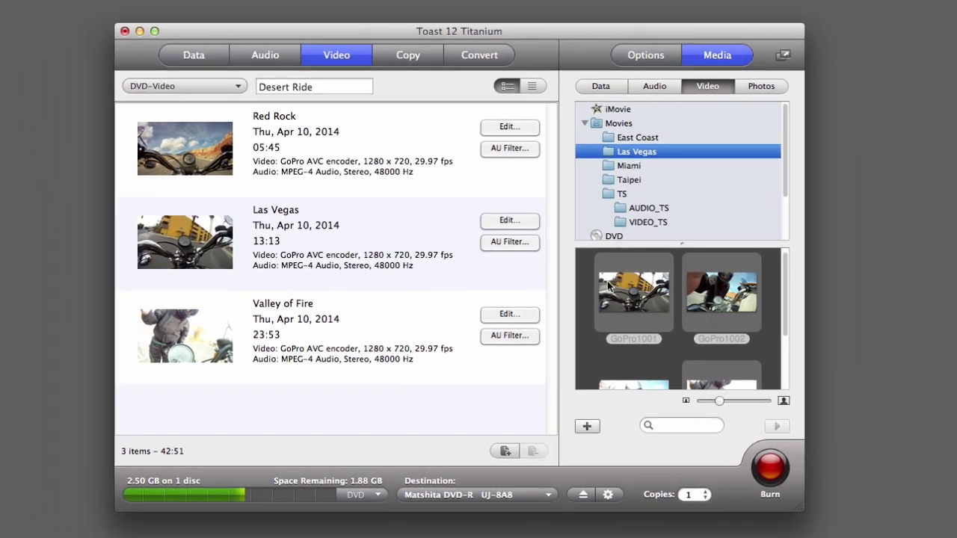
Choose the Bulletin (16x9) menu style for the disc and keep Better quality.
{"action": "left_click", "coordinate": [681, 61]}
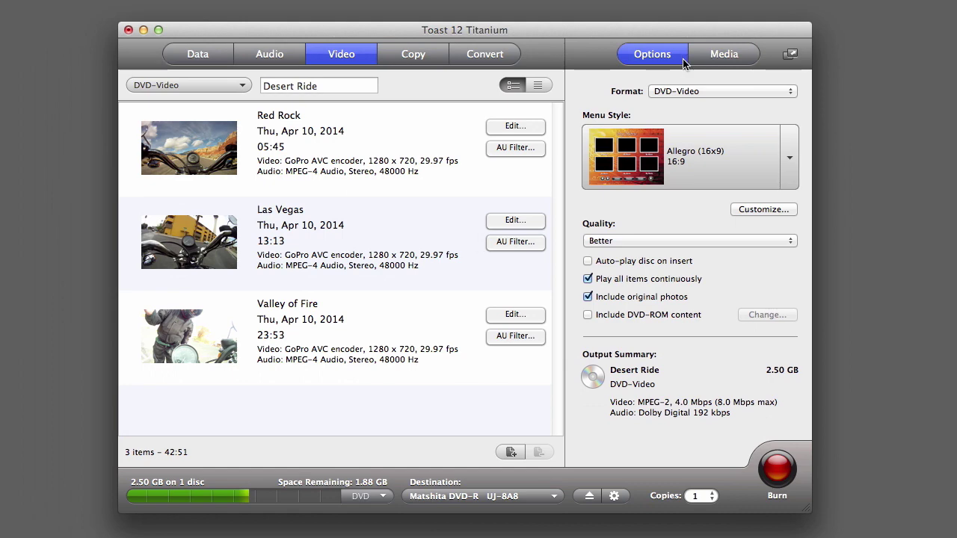
{"action": "left_click", "coordinate": [794, 161]}
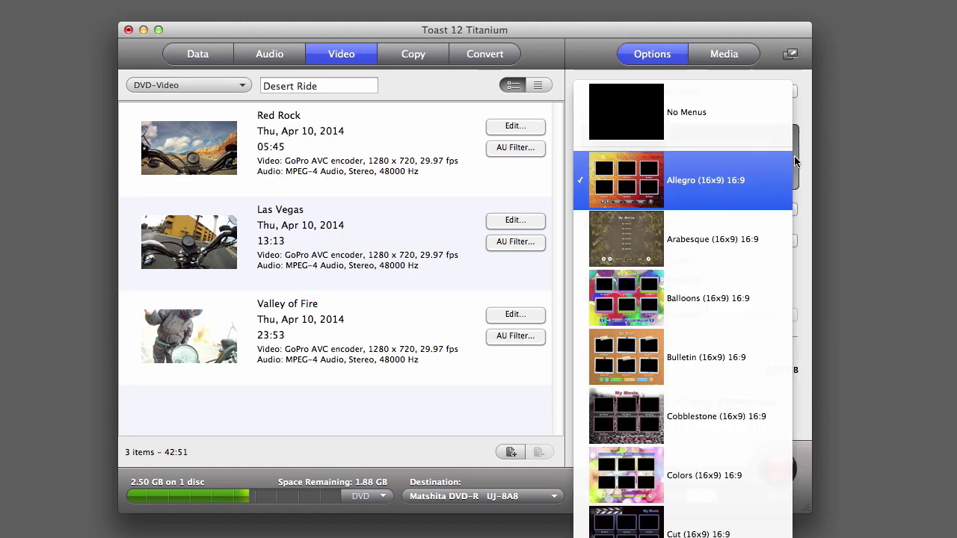
{"action": "left_click", "coordinate": [762, 362]}
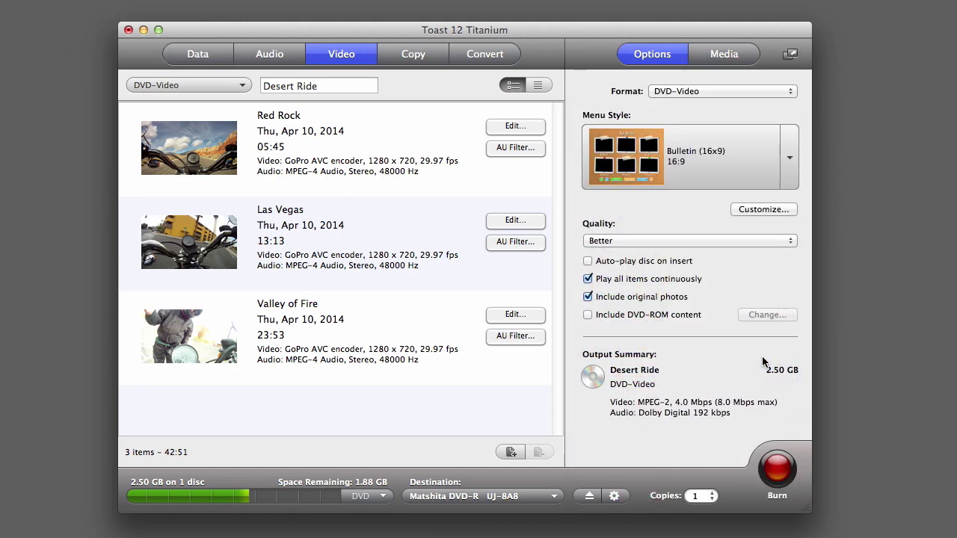
{"action": "left_click", "coordinate": [784, 248]}
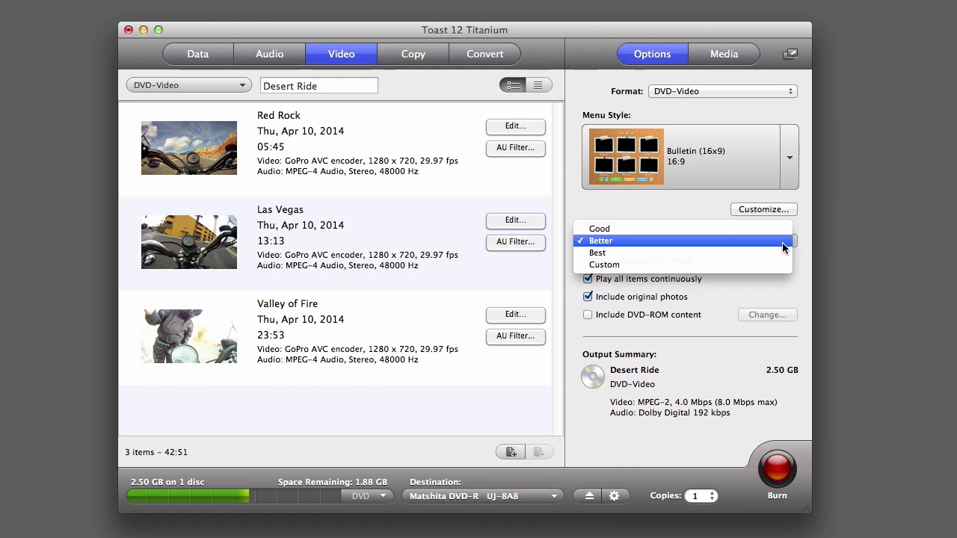
{"action": "left_click", "coordinate": [784, 243]}
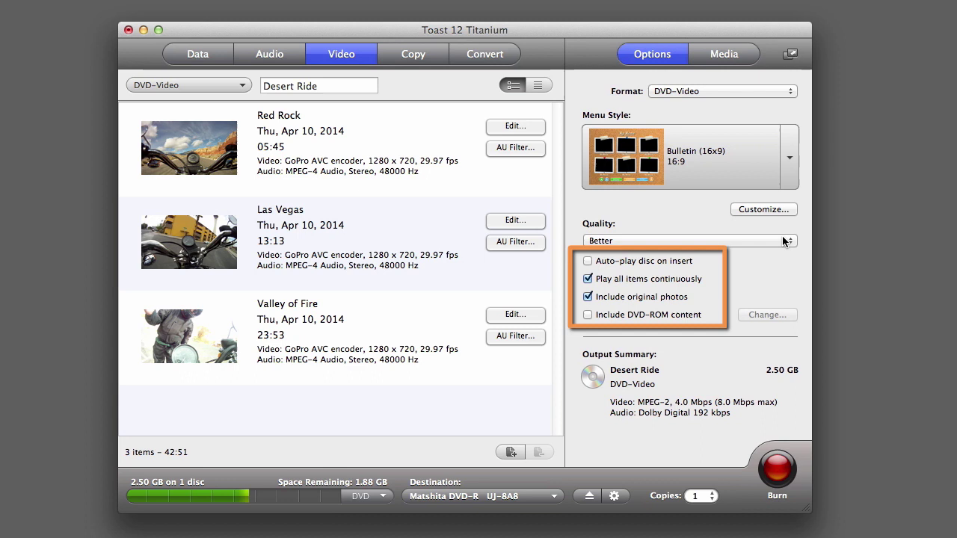
Title the Bulletin menu 'Menu 1' with Red Rock.jpg from Pictures as its background.
{"action": "left_click", "coordinate": [783, 211]}
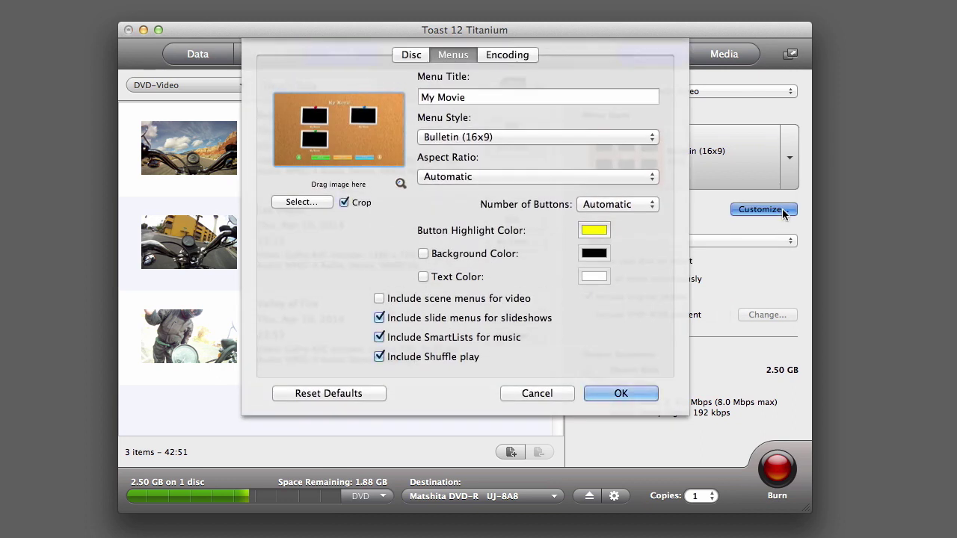
{"action": "left_click_drag", "start_coordinate": [496, 96], "coordinate": [399, 93]}
{"action": "type", "text": "Menu 1"}
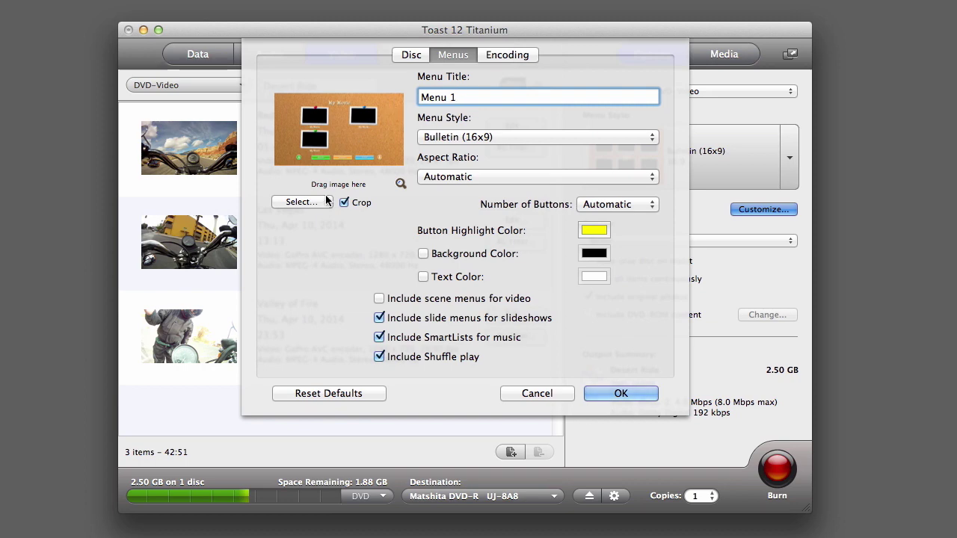
{"action": "left_click", "coordinate": [301, 202]}
{"action": "scroll", "coordinate": [818, 375], "scroll_direction": "down", "scroll_amount": 10}
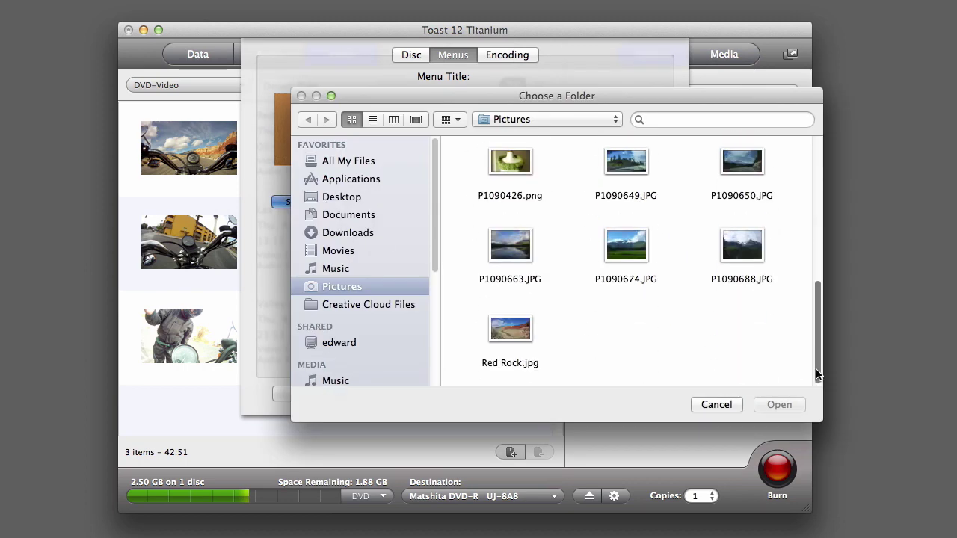
{"action": "left_click", "coordinate": [510, 333]}
{"action": "left_click", "coordinate": [779, 404]}
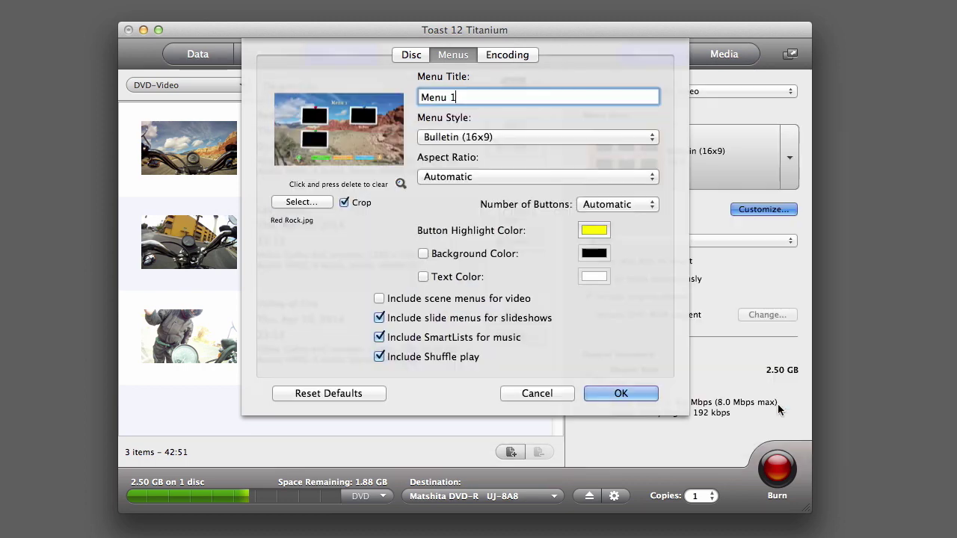
{"action": "left_click", "coordinate": [630, 392]}
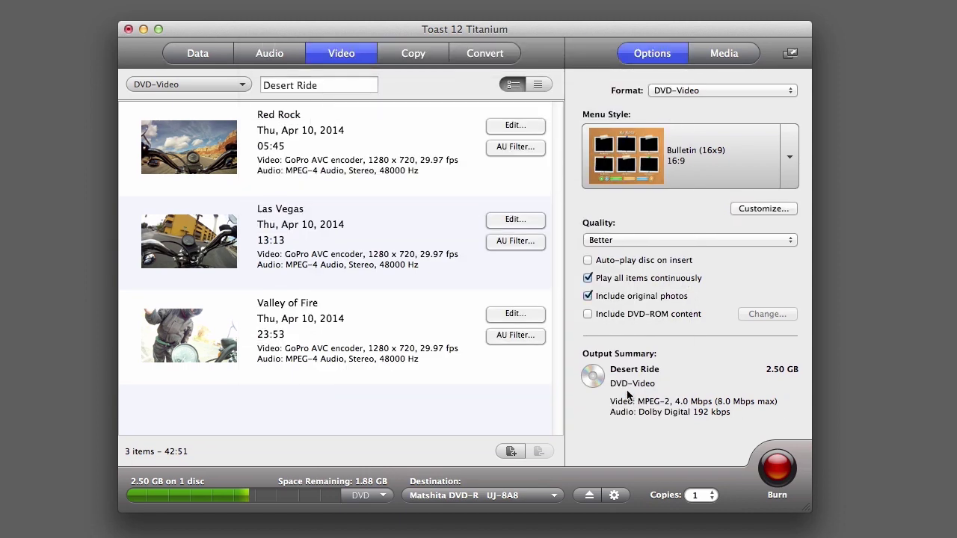
{"action": "left_click", "coordinate": [372, 495]}
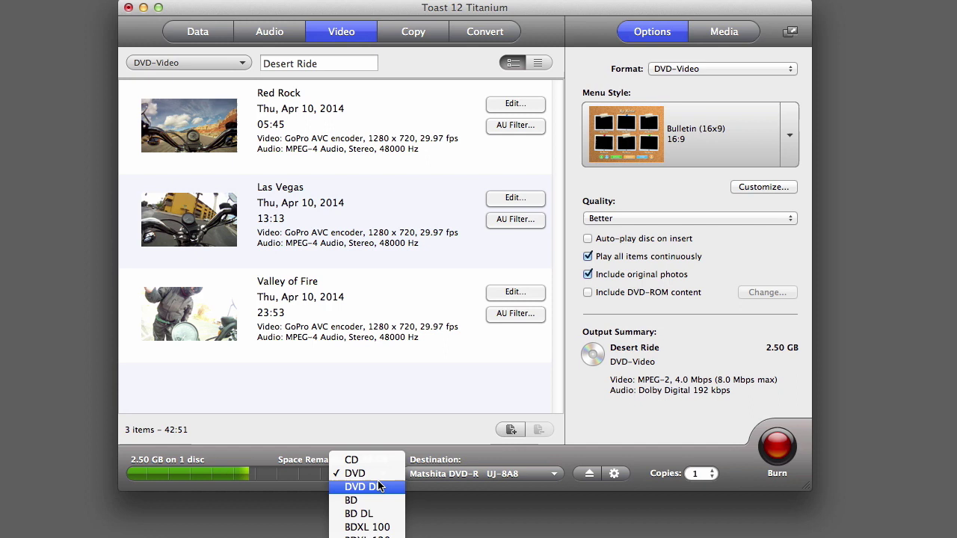
{"action": "left_click", "coordinate": [366, 460]}
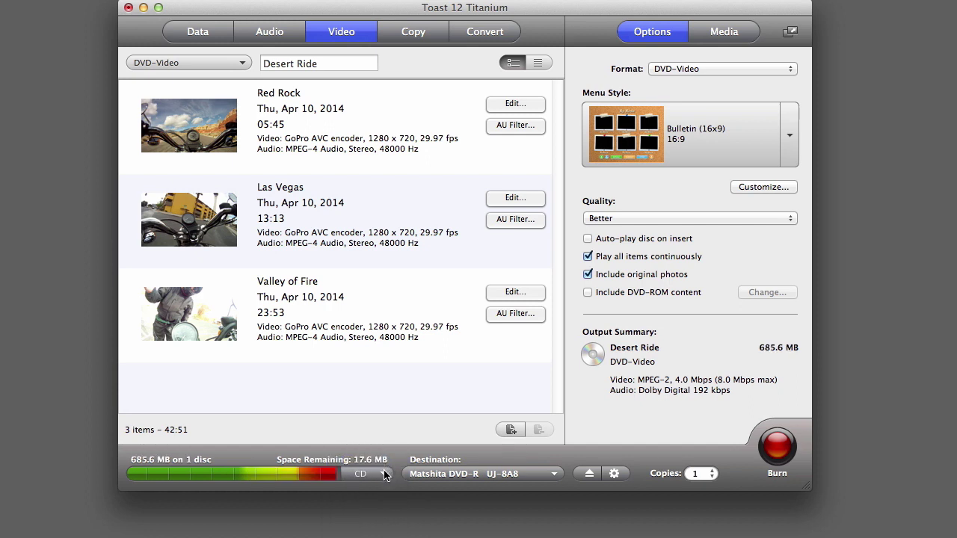
{"action": "left_click", "coordinate": [385, 477]}
{"action": "left_click", "coordinate": [385, 490]}
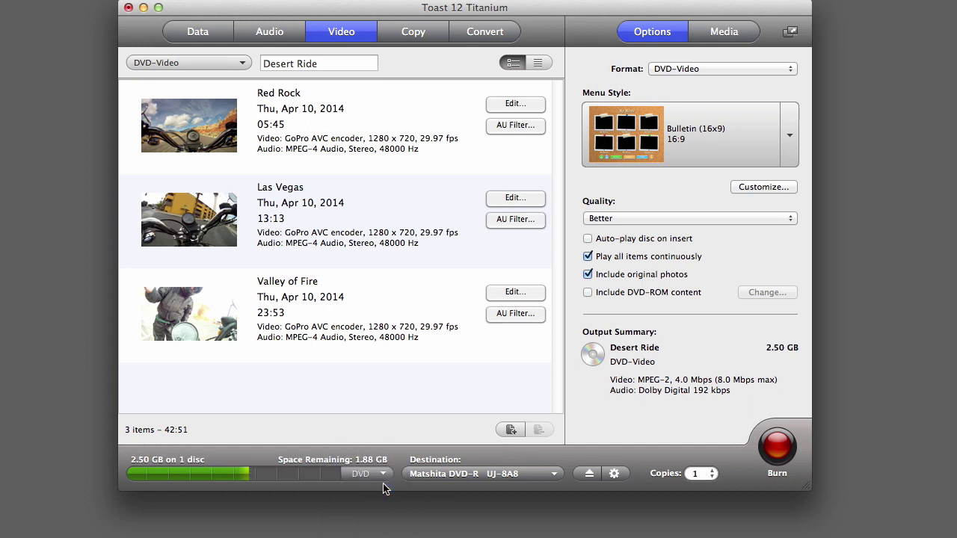
{"action": "left_click", "coordinate": [555, 477]}
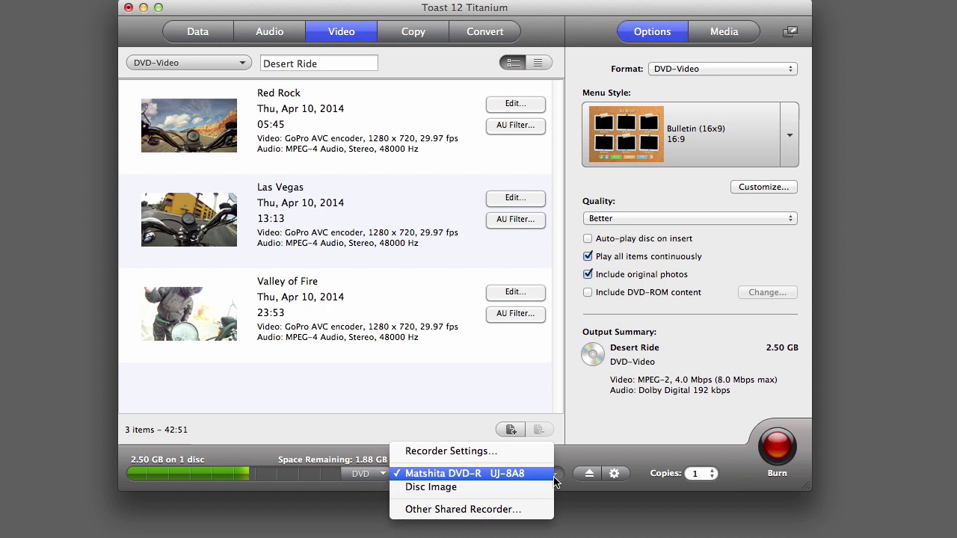
{"action": "left_click", "coordinate": [555, 481]}
{"action": "left_click", "coordinate": [714, 470]}
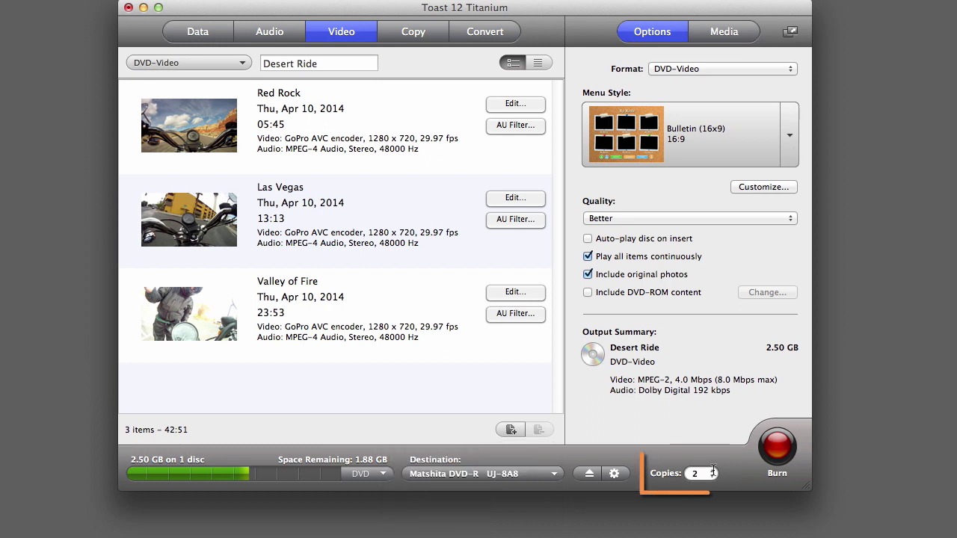
{"action": "left_click", "coordinate": [713, 470]}
{"action": "left_click", "coordinate": [713, 478]}
{"action": "left_click", "coordinate": [713, 477]}
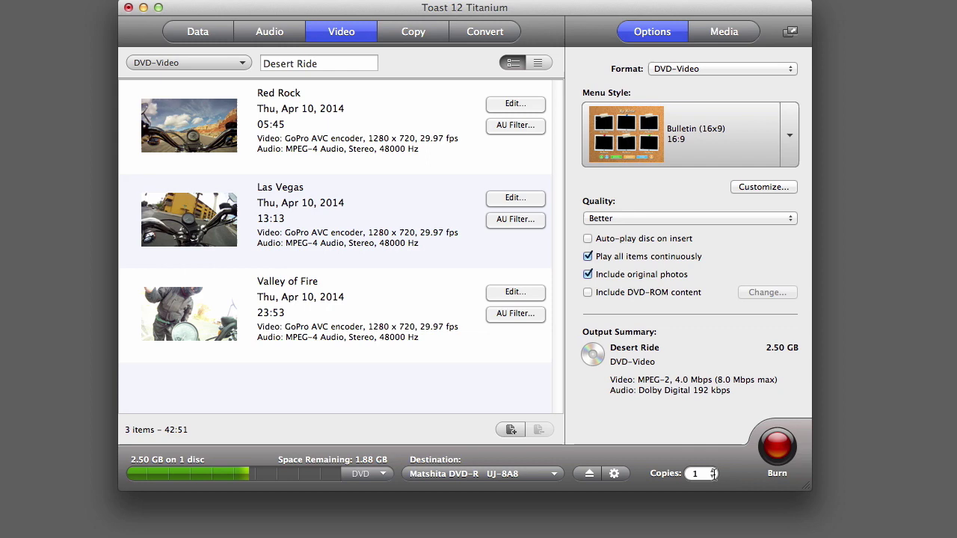
Start burning the Desert Ride DVD, beginning with encoding Red Rock.
{"action": "left_click", "coordinate": [779, 447]}
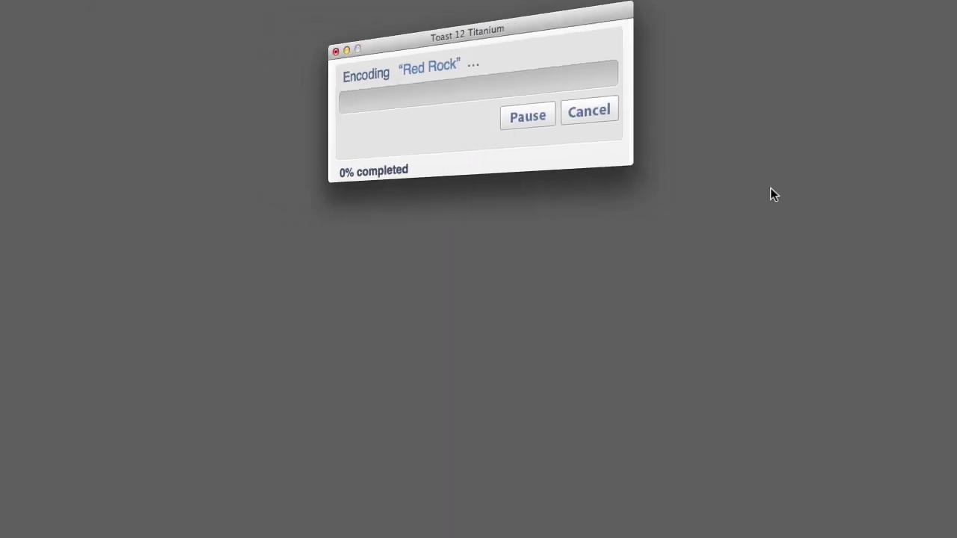